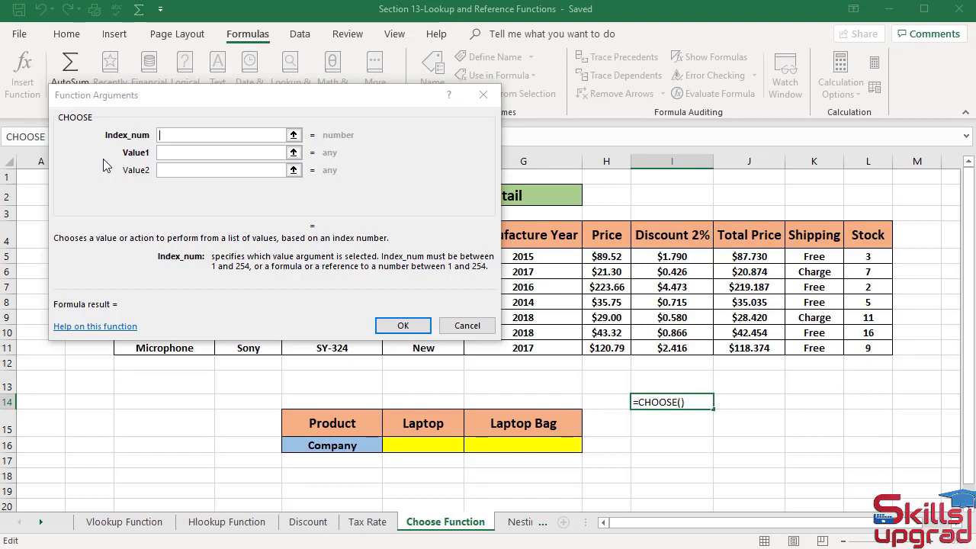
Step: Cancel the open CHOOSE arguments dialog and insert a CHOOSE function in F16, the Company cell under Laptop, instead
{"action": "left_click", "coordinate": [467, 326]}
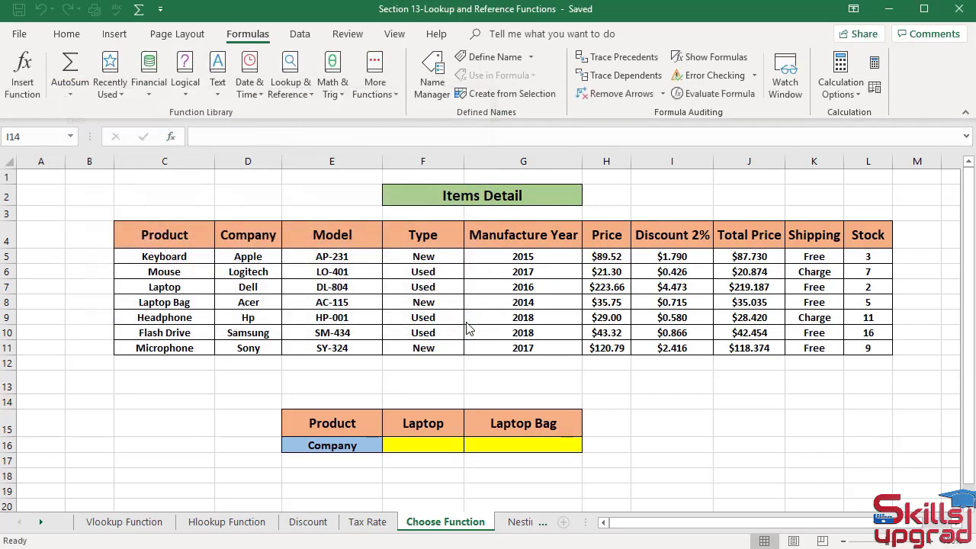
{"action": "left_click", "coordinate": [420, 443]}
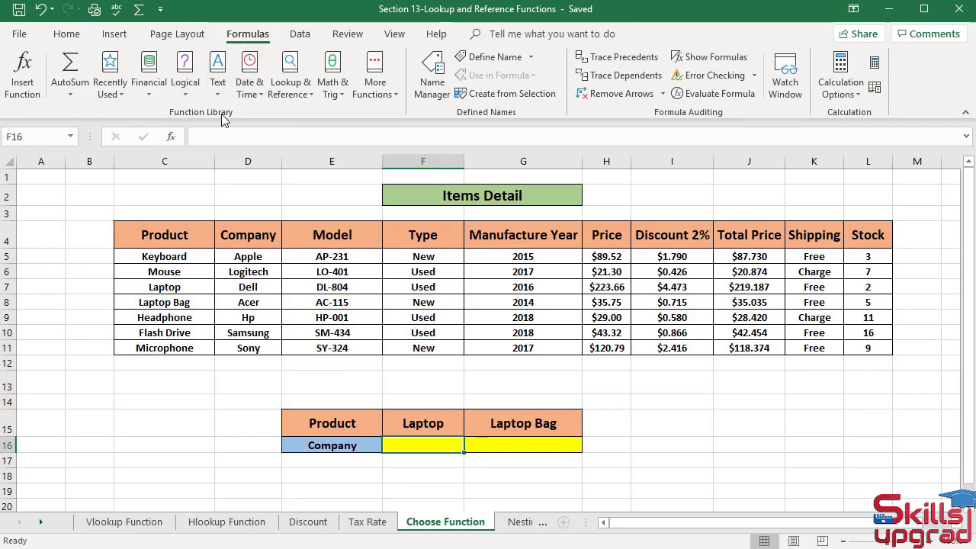
{"action": "left_click", "coordinate": [312, 96]}
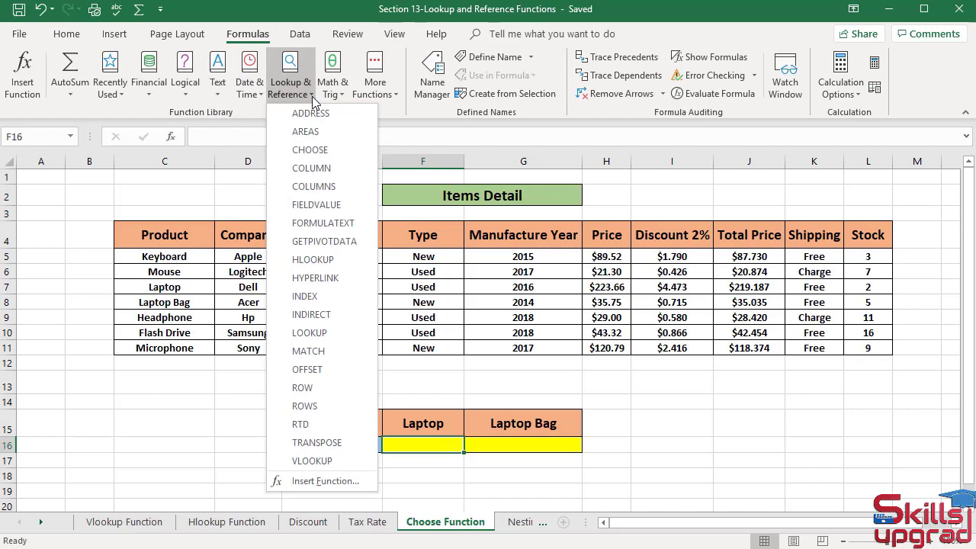
{"action": "left_click", "coordinate": [311, 151]}
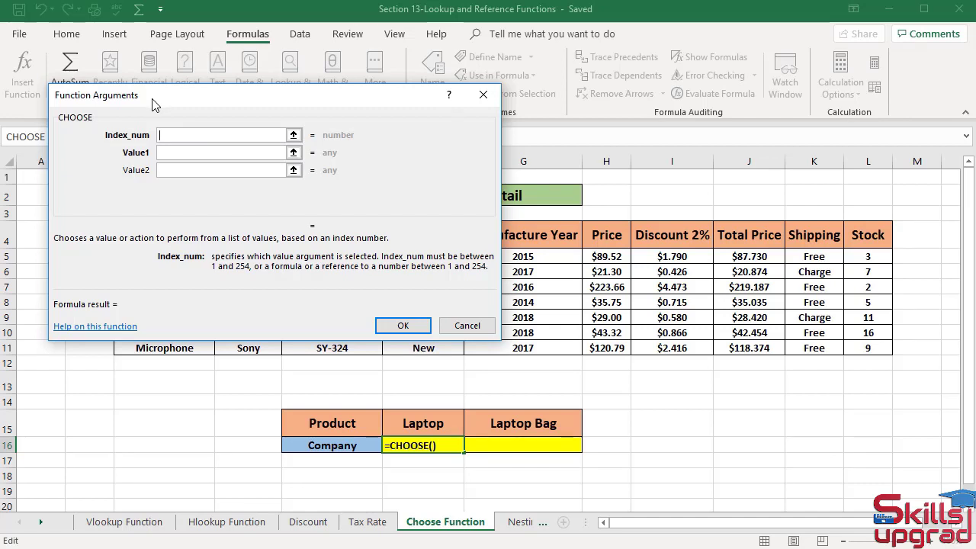
Step: Set the CHOOSE arguments Value1 to D9, Value2 to D7 and Value3 to D8, picking the company cells from the table
{"action": "key", "text": "Tab"}
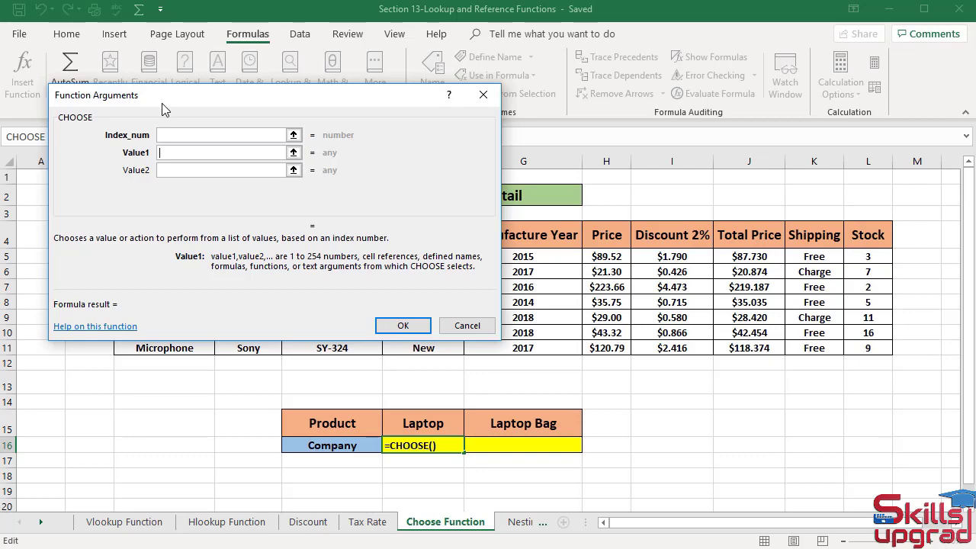
{"action": "left_click_drag", "start_coordinate": [163, 107], "coordinate": [590, 103]}
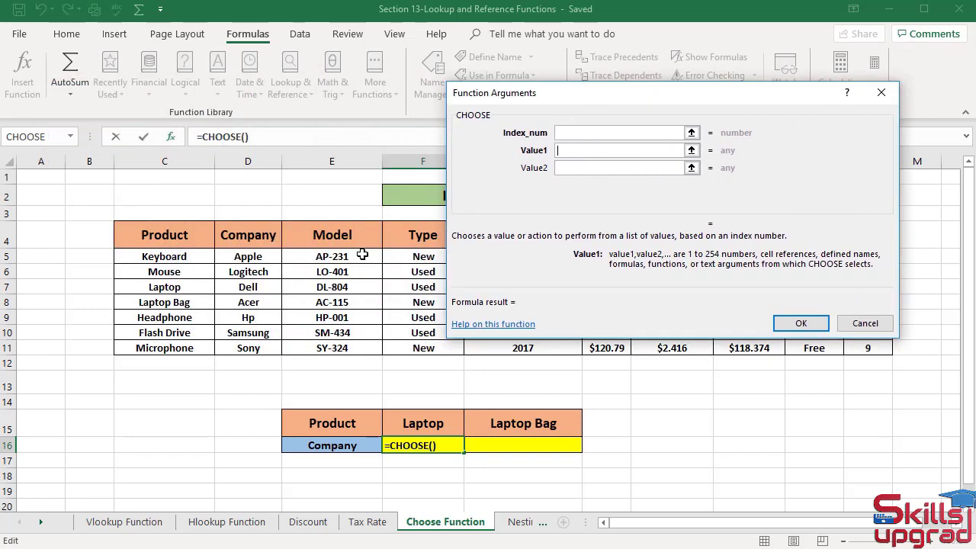
{"action": "left_click", "coordinate": [249, 317]}
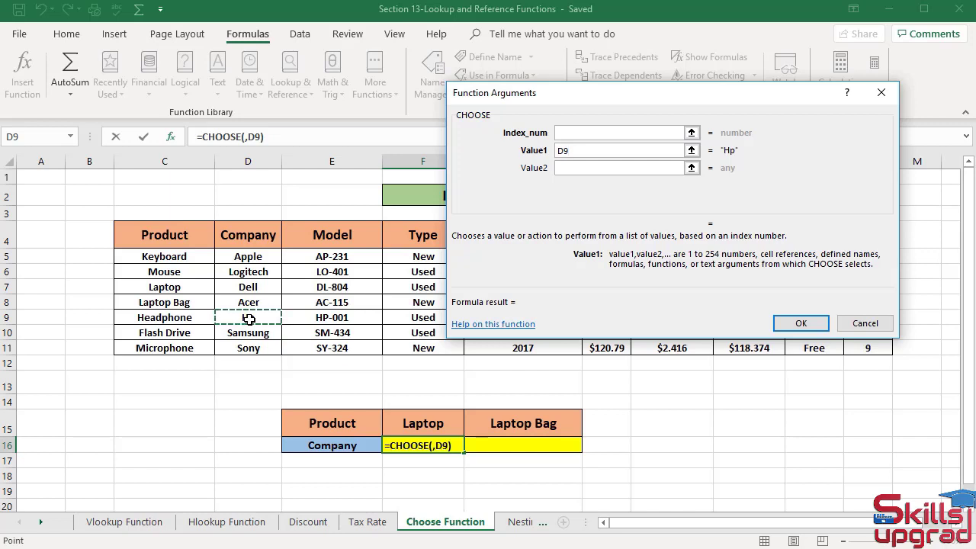
{"action": "key", "text": "Tab"}
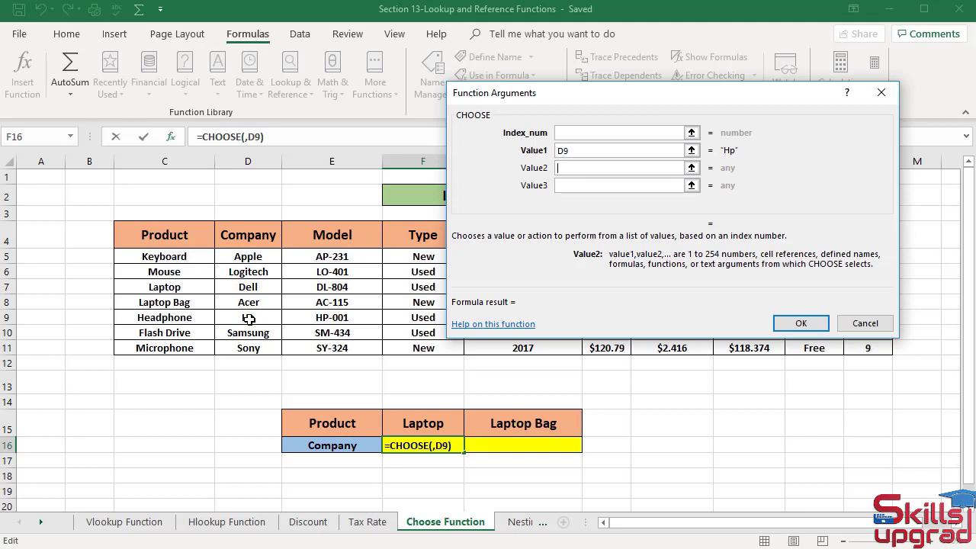
{"action": "left_click", "coordinate": [248, 286]}
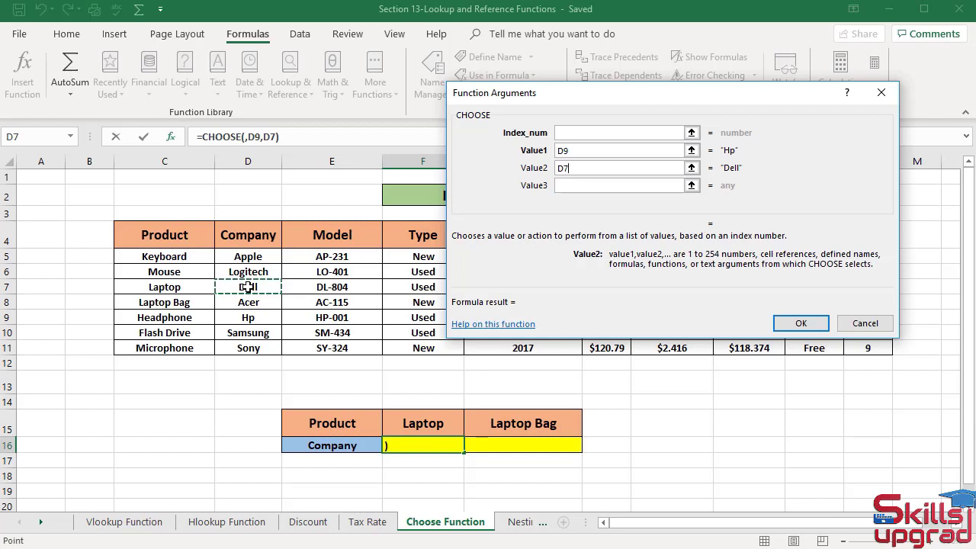
{"action": "key", "text": "Tab"}
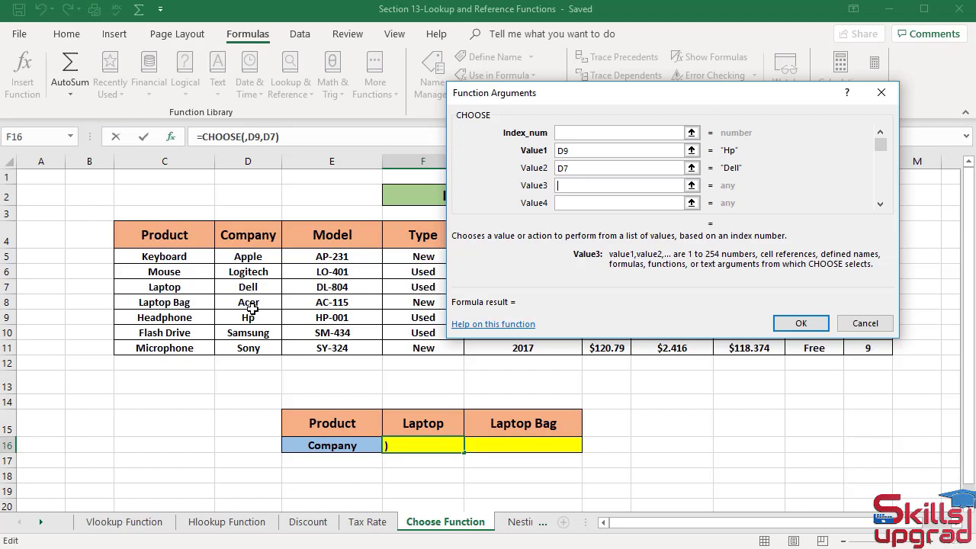
{"action": "left_click", "coordinate": [251, 302]}
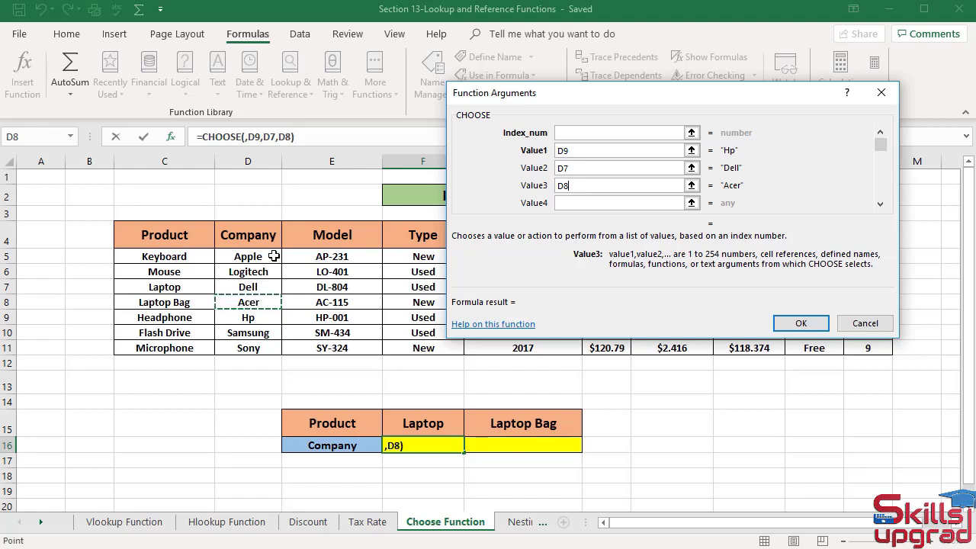
Step: Set the CHOOSE function's Index_num to 2 and enter the formula in F16
{"action": "left_click", "coordinate": [561, 134]}
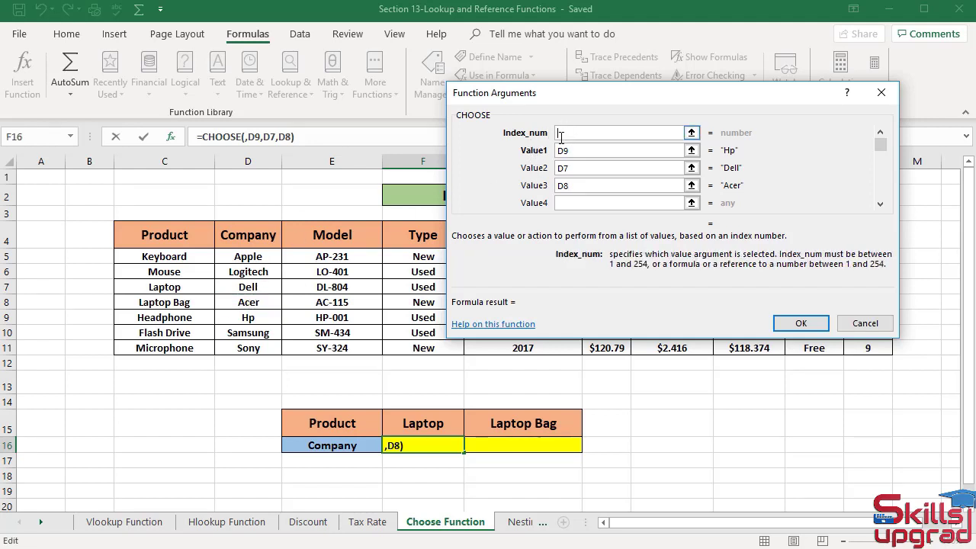
{"action": "type", "text": "2"}
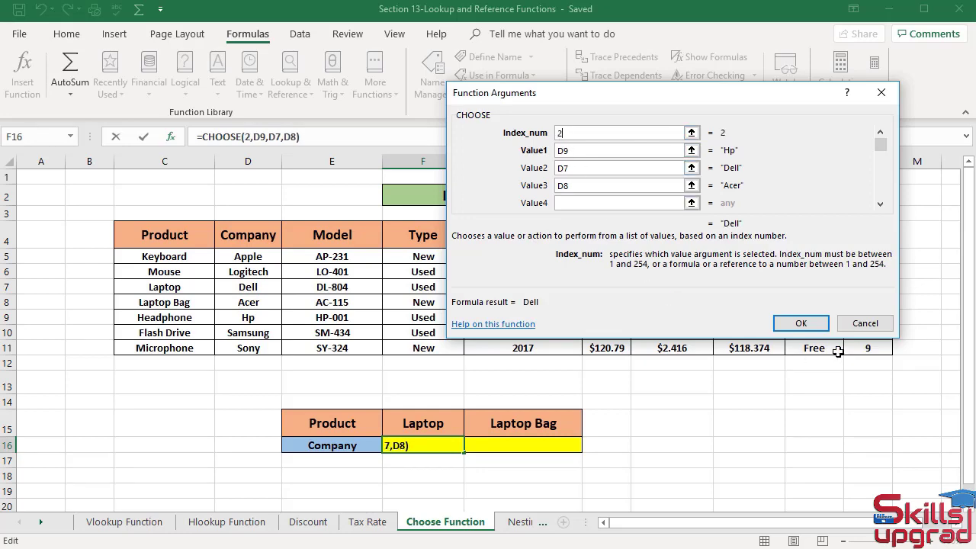
{"action": "left_click", "coordinate": [802, 323]}
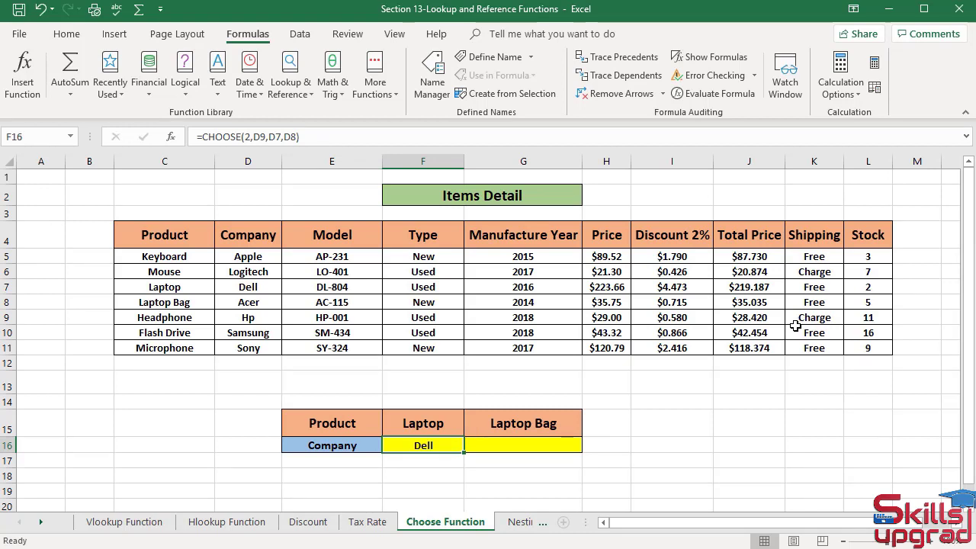
Step: Make the three cell references in the F16 formula absolute, giving =CHOOSE(2,$D$9,$D$7,$D$8)
{"action": "left_click", "coordinate": [296, 137]}
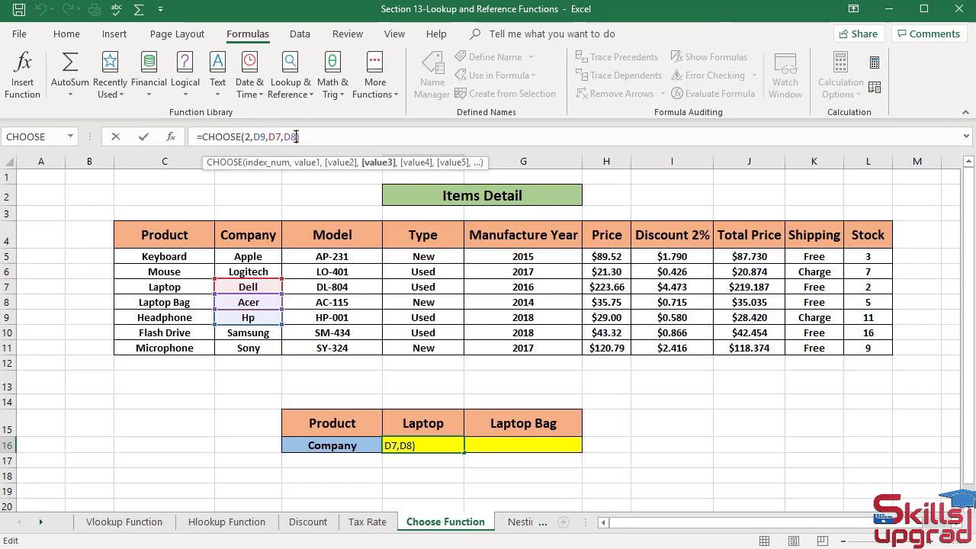
{"action": "key", "text": "F4"}
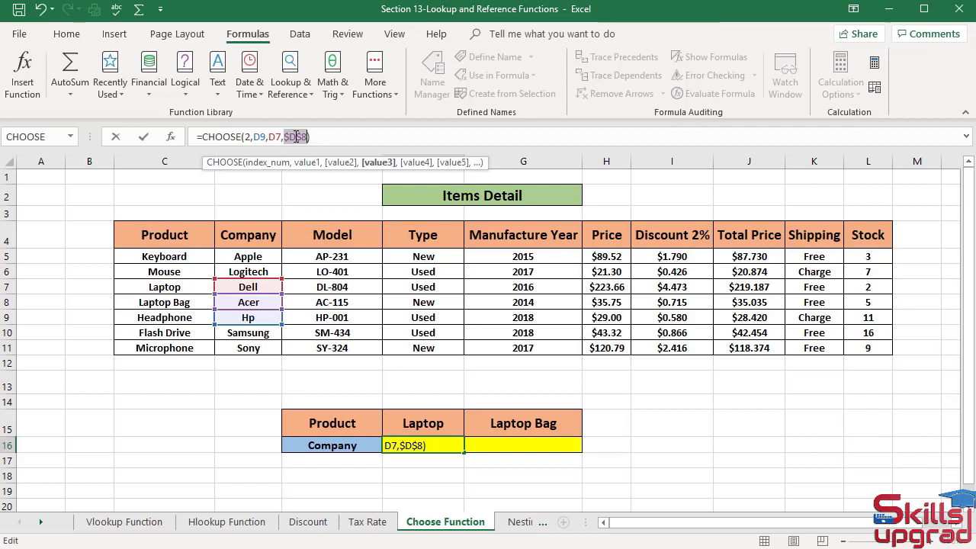
{"action": "left_click", "coordinate": [282, 137]}
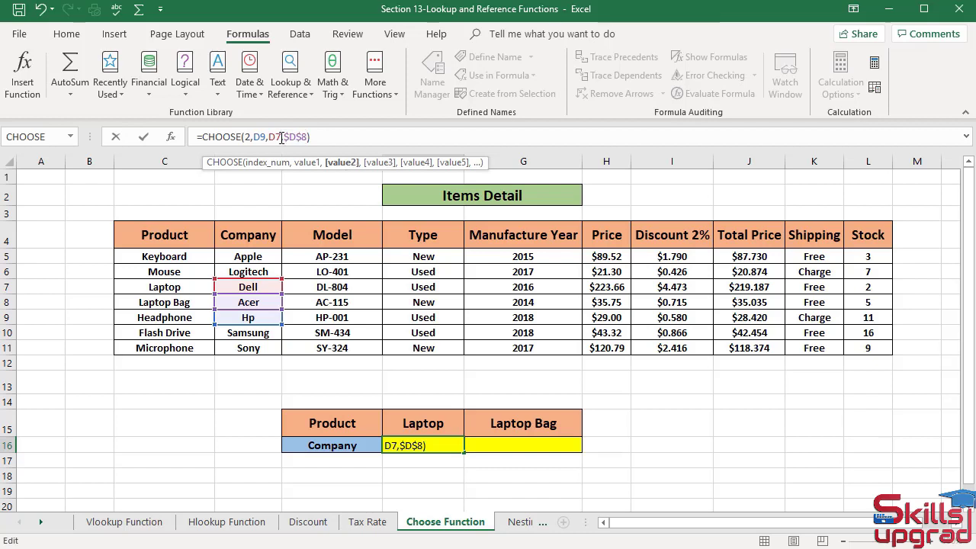
{"action": "key", "text": "F4"}
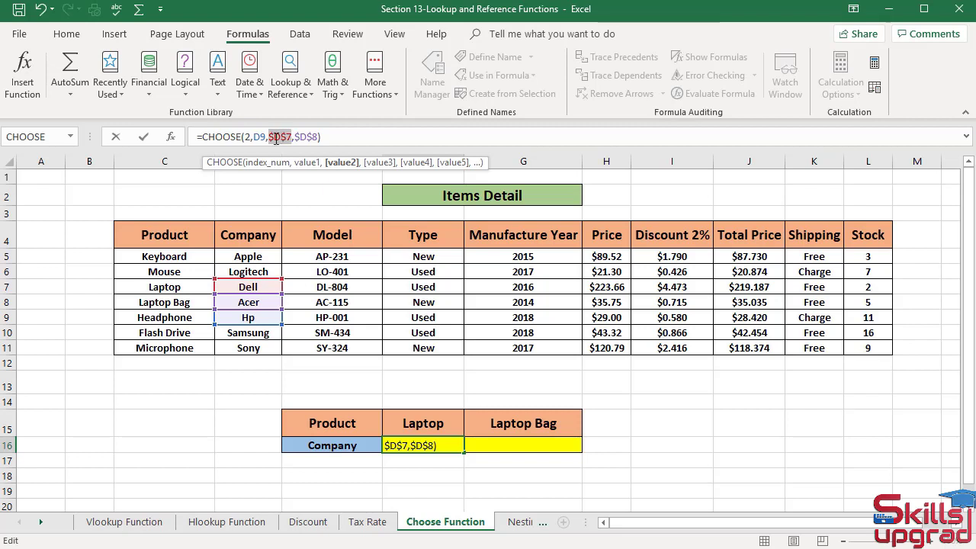
{"action": "left_click", "coordinate": [264, 136]}
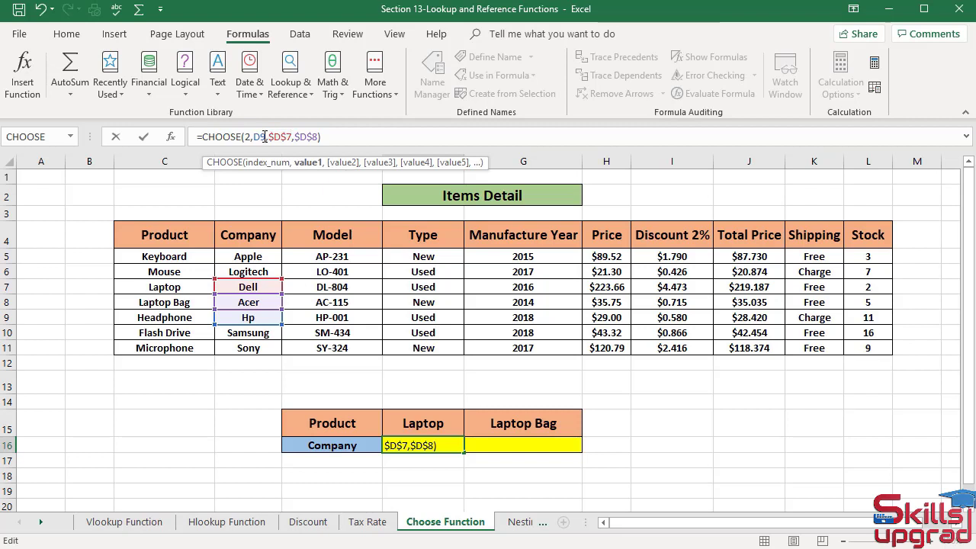
{"action": "key", "text": "F4"}
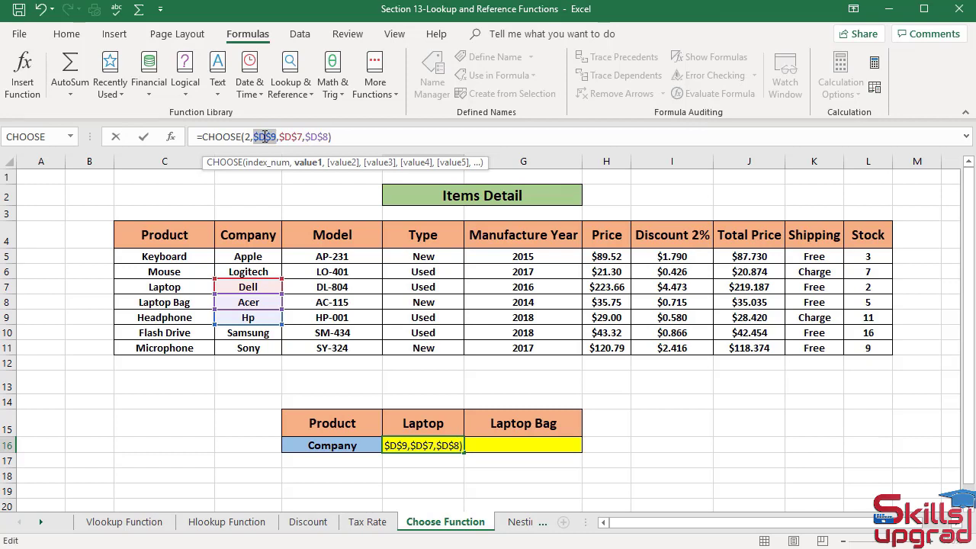
{"action": "key", "text": "Return"}
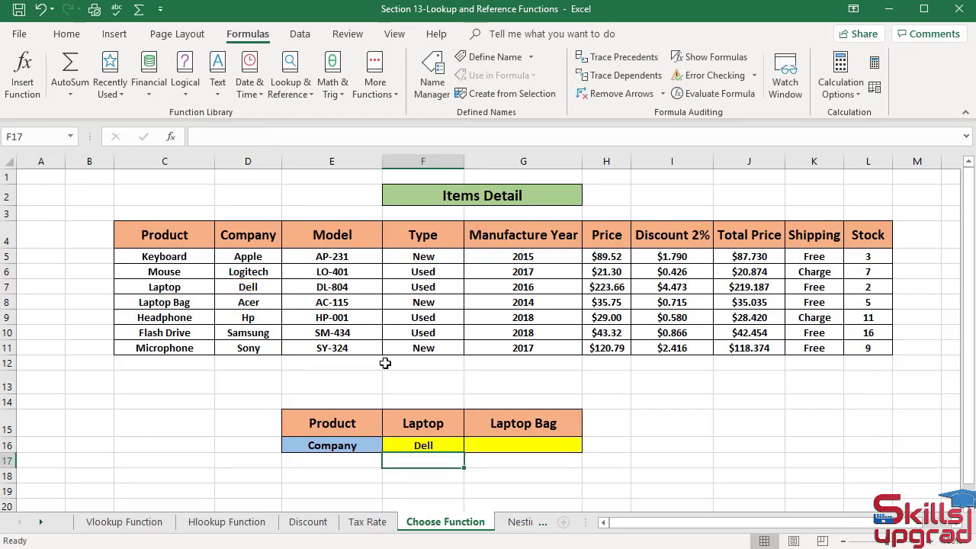
Step: Copy the CHOOSE formula from F16 and paste it into G16, the Company cell under Laptop Bag
{"action": "left_click", "coordinate": [421, 443]}
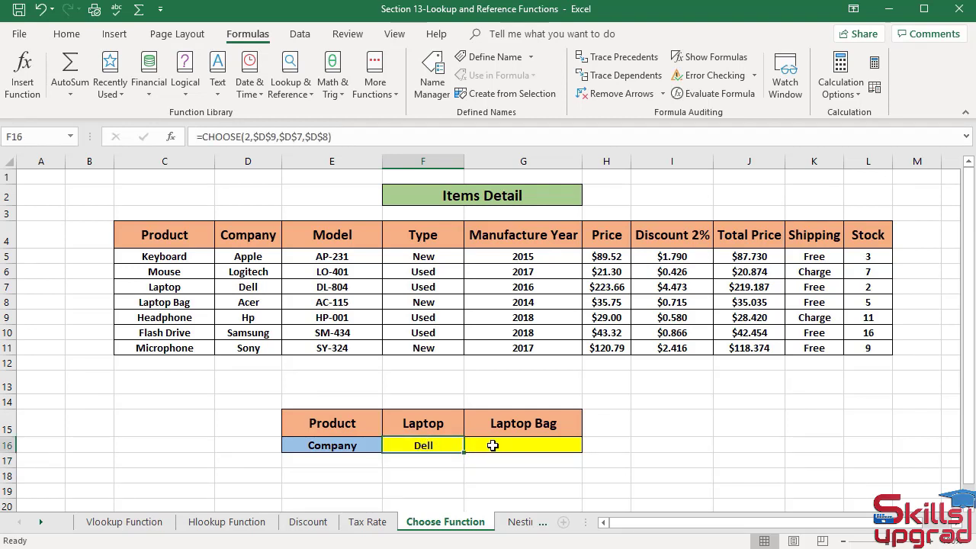
{"action": "left_click", "coordinate": [68, 35]}
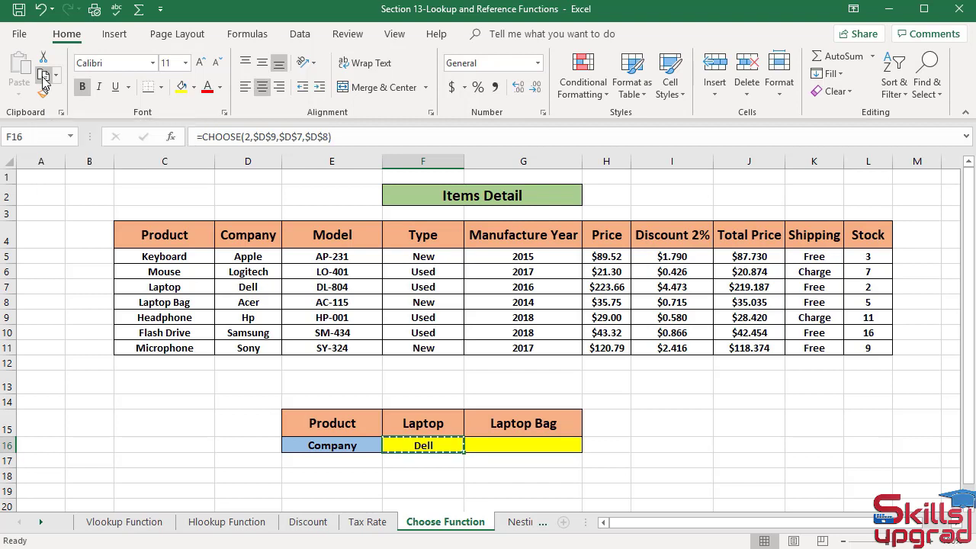
{"action": "left_click", "coordinate": [44, 78]}
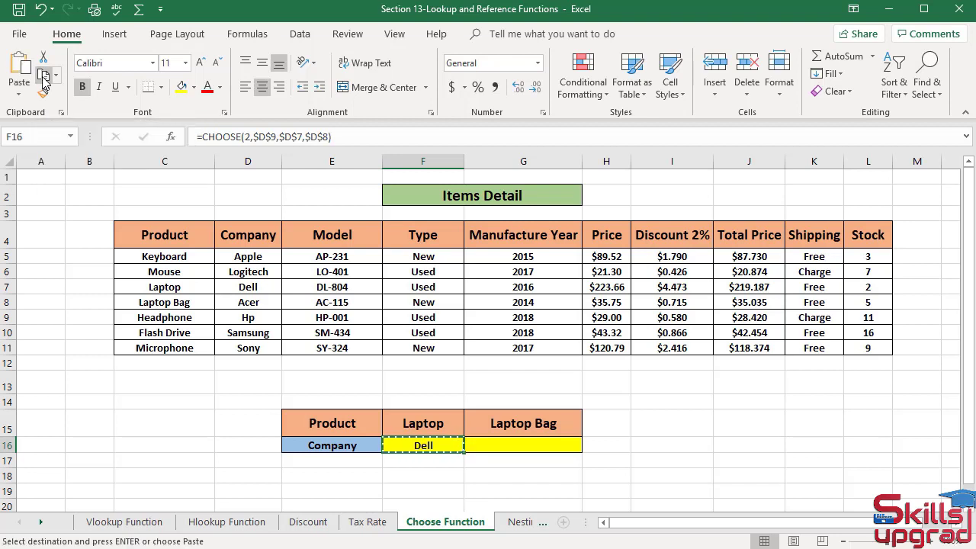
{"action": "left_click", "coordinate": [503, 443]}
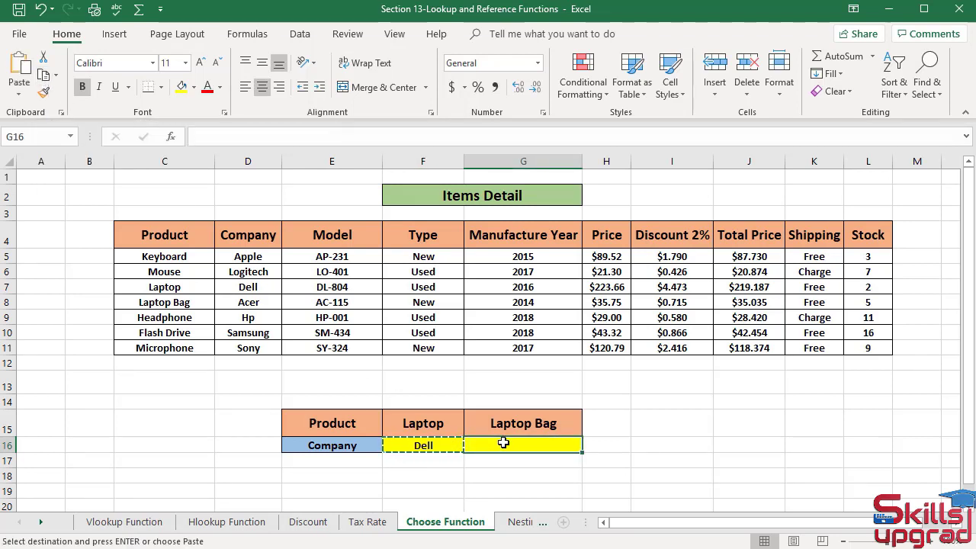
{"action": "left_click", "coordinate": [26, 66]}
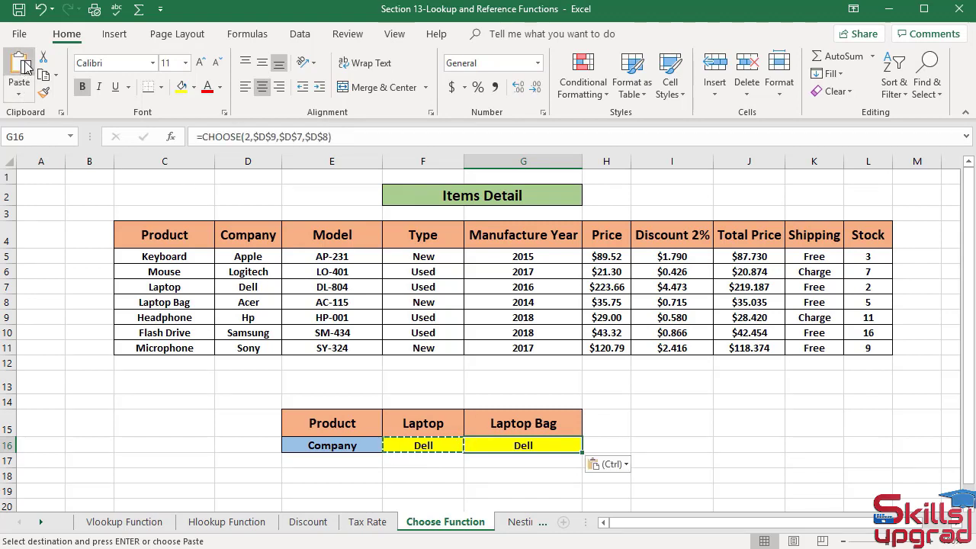
Step: Change the index number in the G16 CHOOSE formula to 3
{"action": "left_click", "coordinate": [252, 136]}
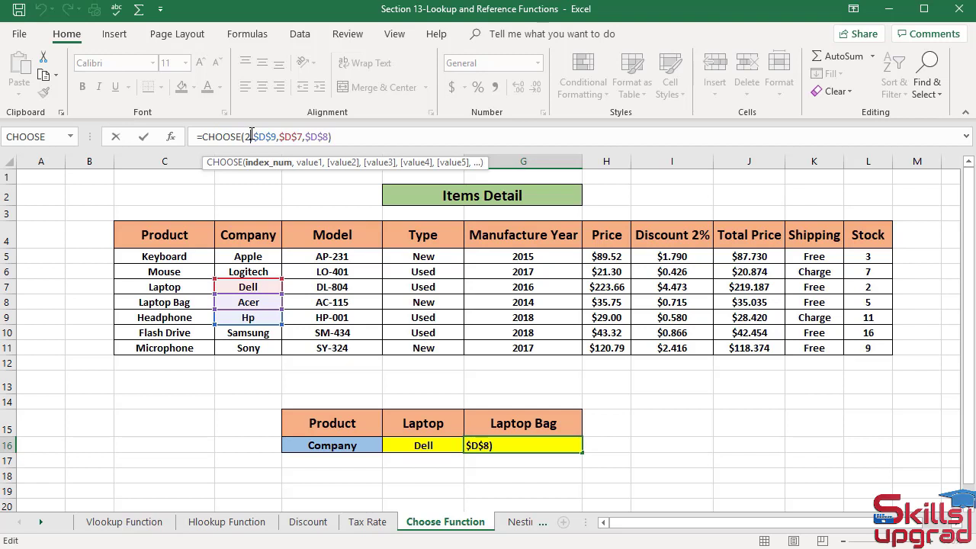
{"action": "key", "text": "BackSpace"}
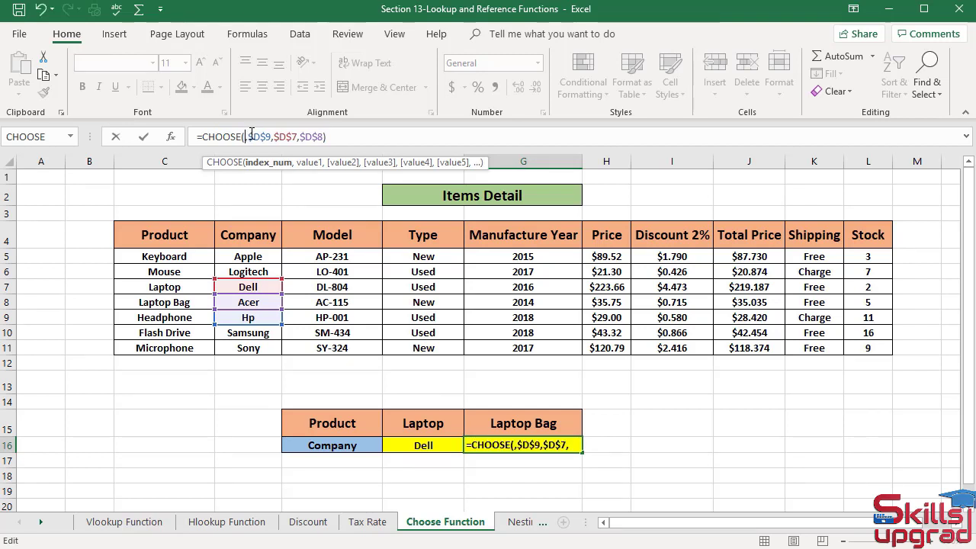
{"action": "type", "text": "3"}
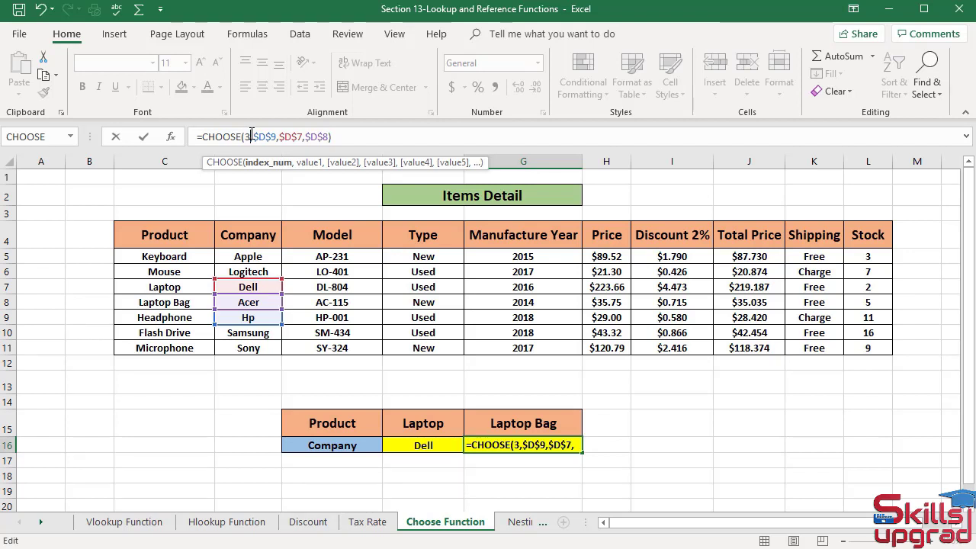
{"action": "key", "text": "Return"}
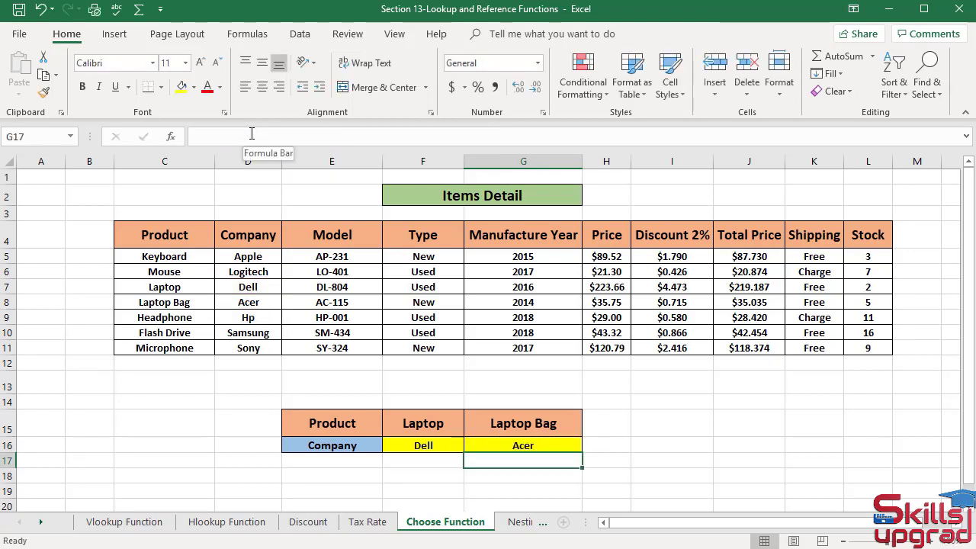